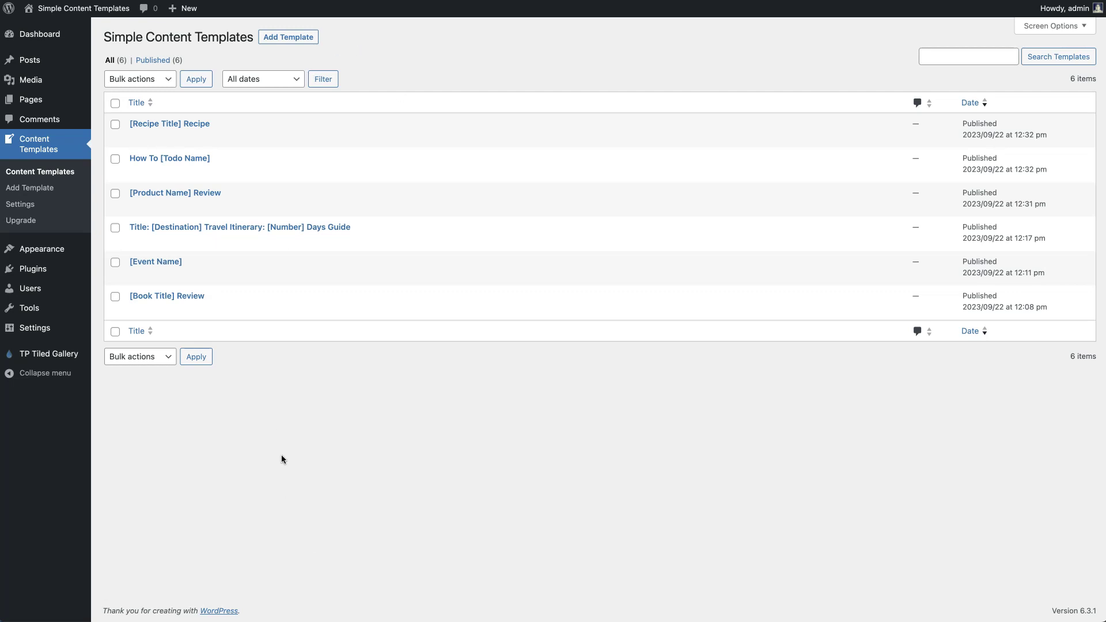
Step: Open the Travel Itinerary template and scroll through its content
click(274, 227)
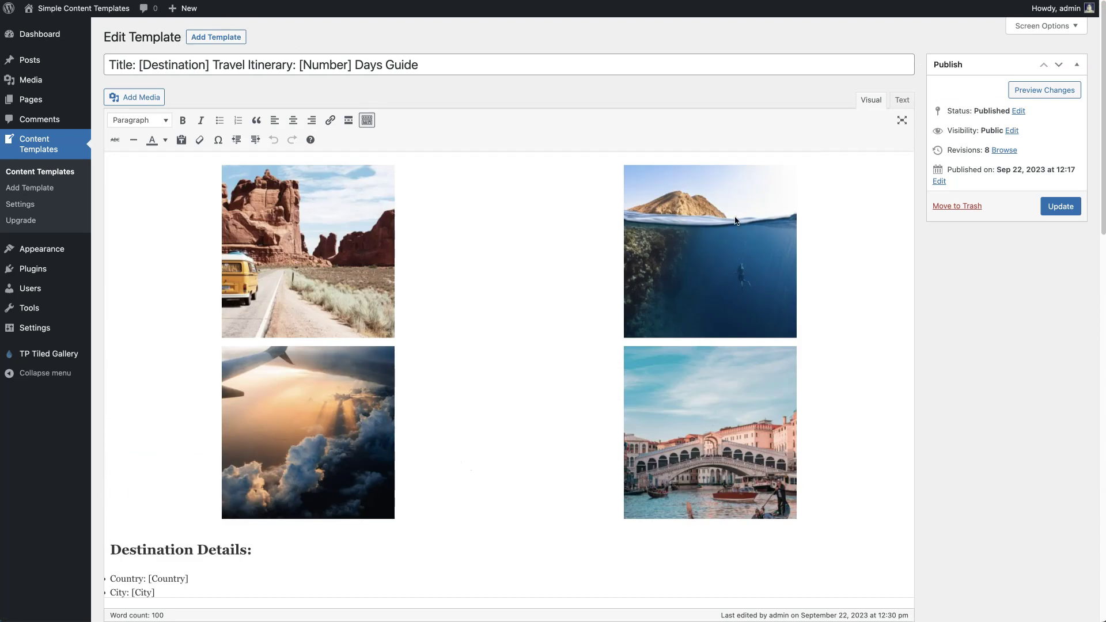
scroll(420, 220, down, 10)
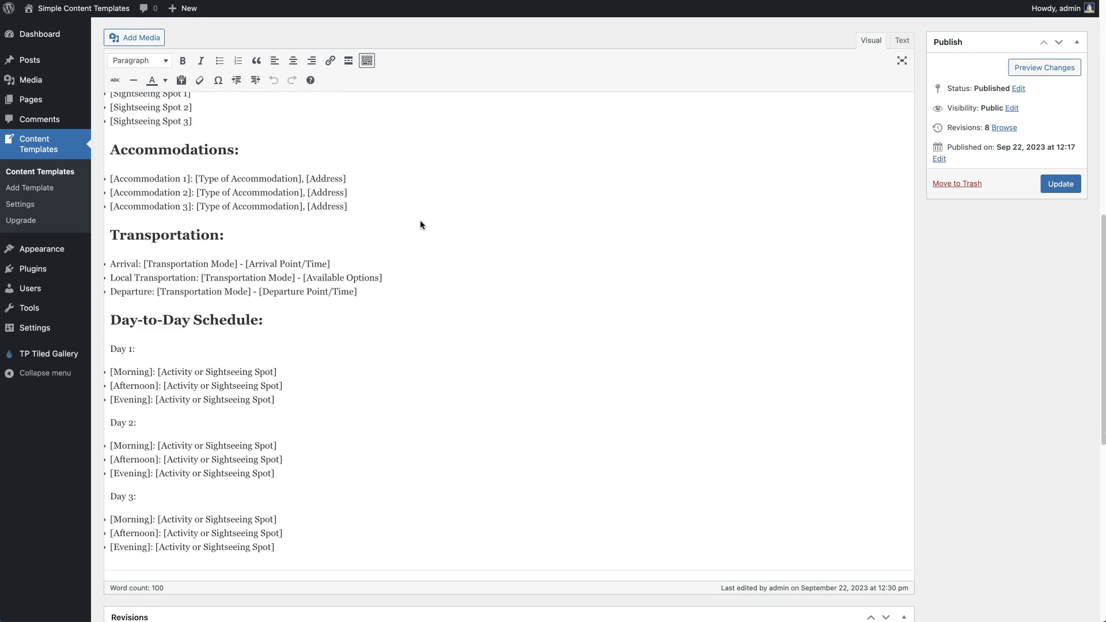
scroll(419, 221, up, 10)
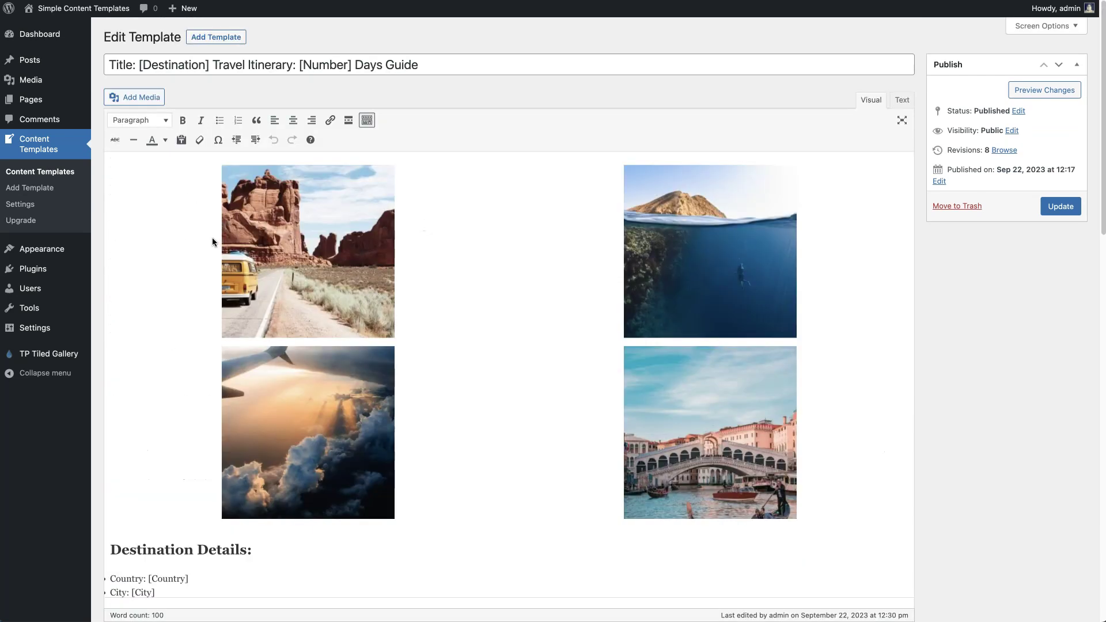
scroll(492, 362, down, 9)
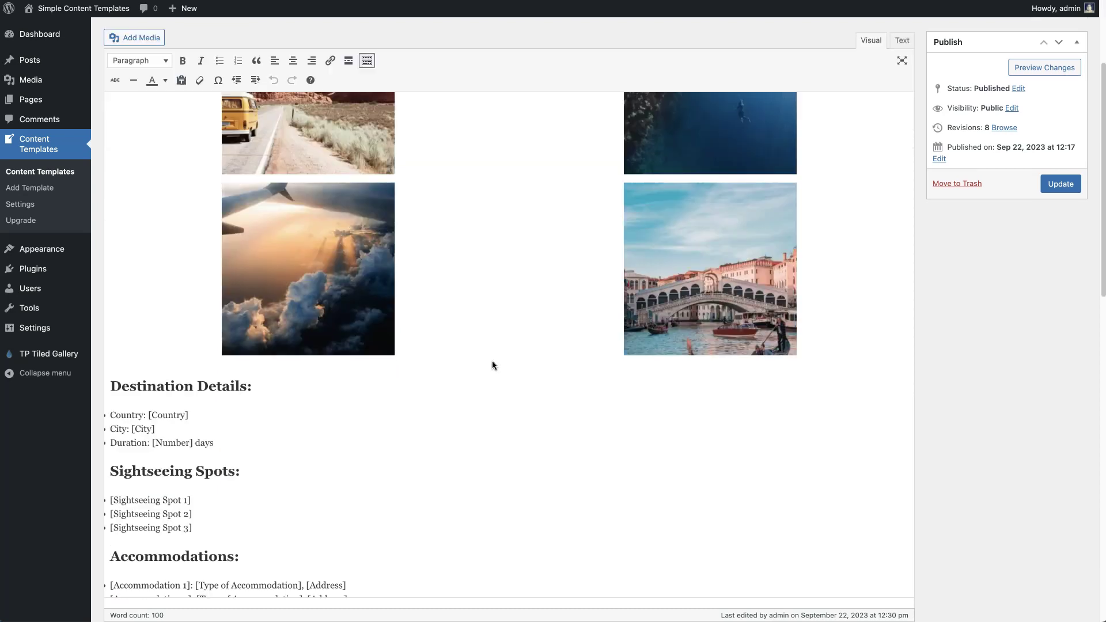
scroll(389, 342, down, 4)
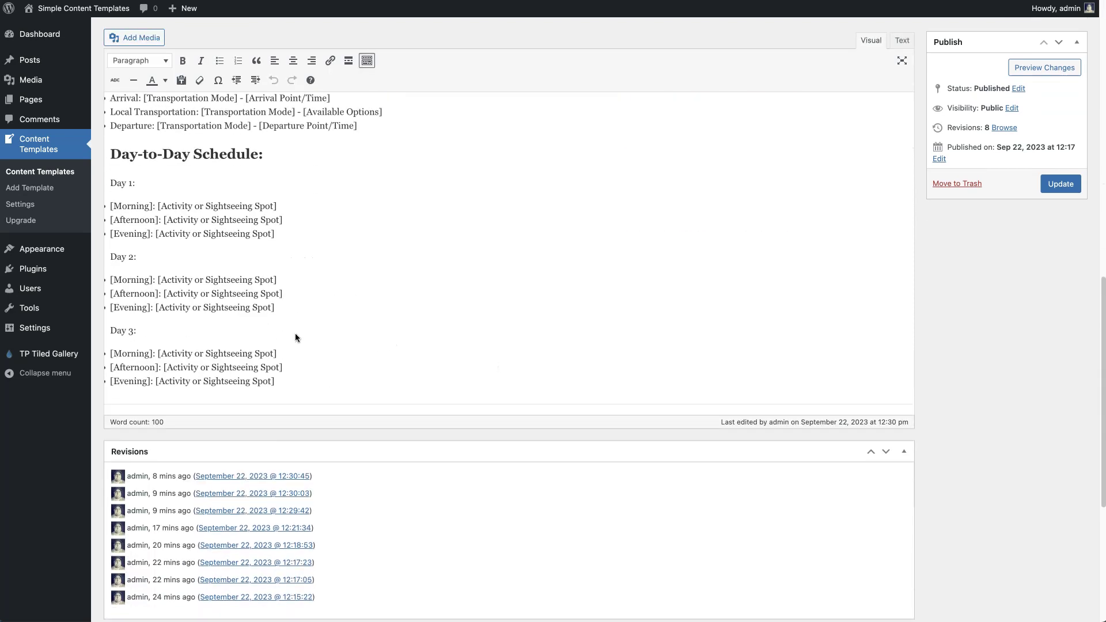
scroll(446, 357, up, 13)
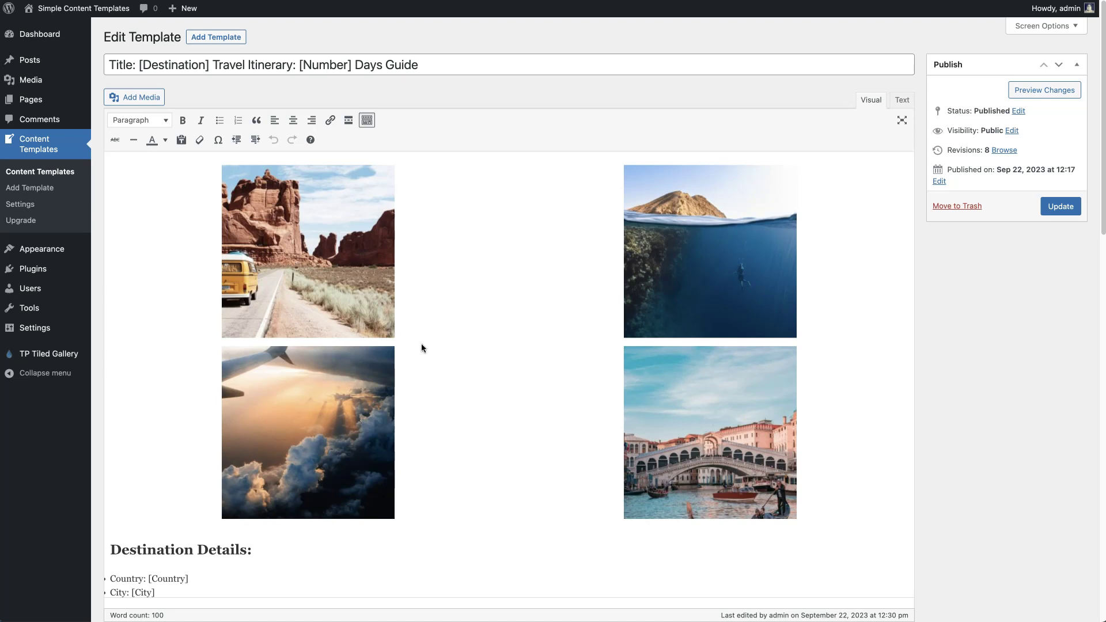
Step: Select the image gallery, then the text, and update the template, saved at 12:40 pm
click(520, 307)
scroll(590, 395, down, 6)
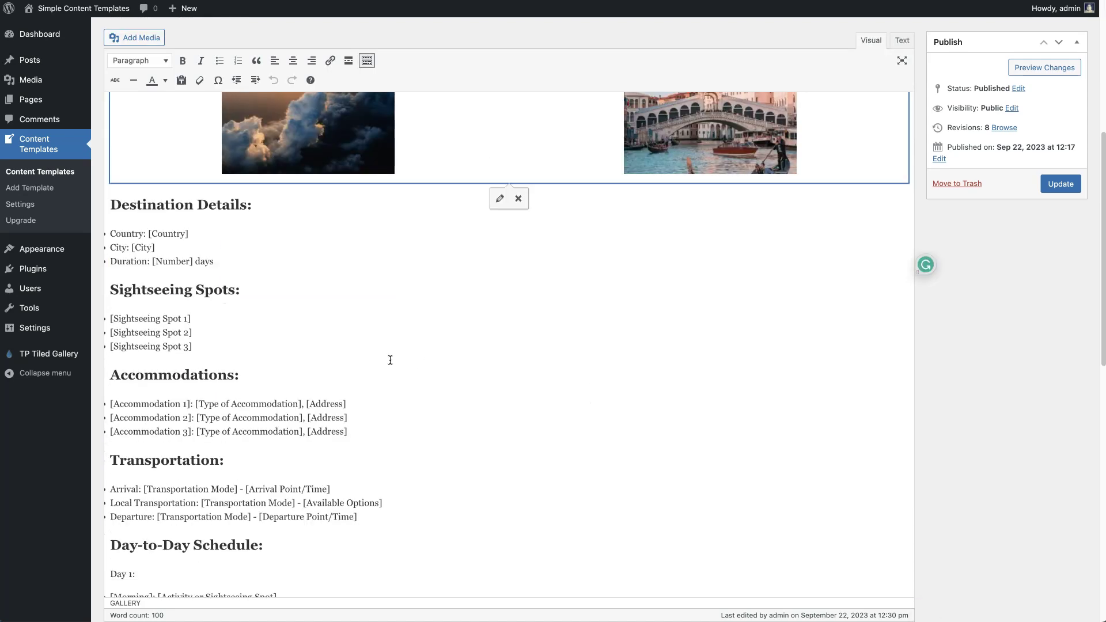
click(390, 360)
scroll(643, 369, up, 6)
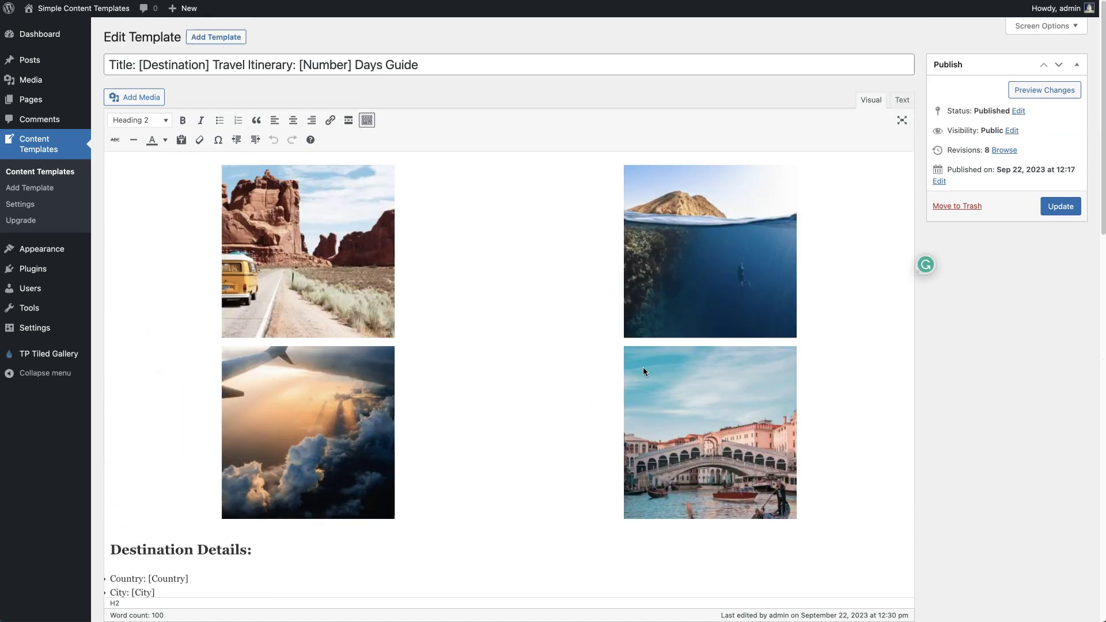
click(1066, 208)
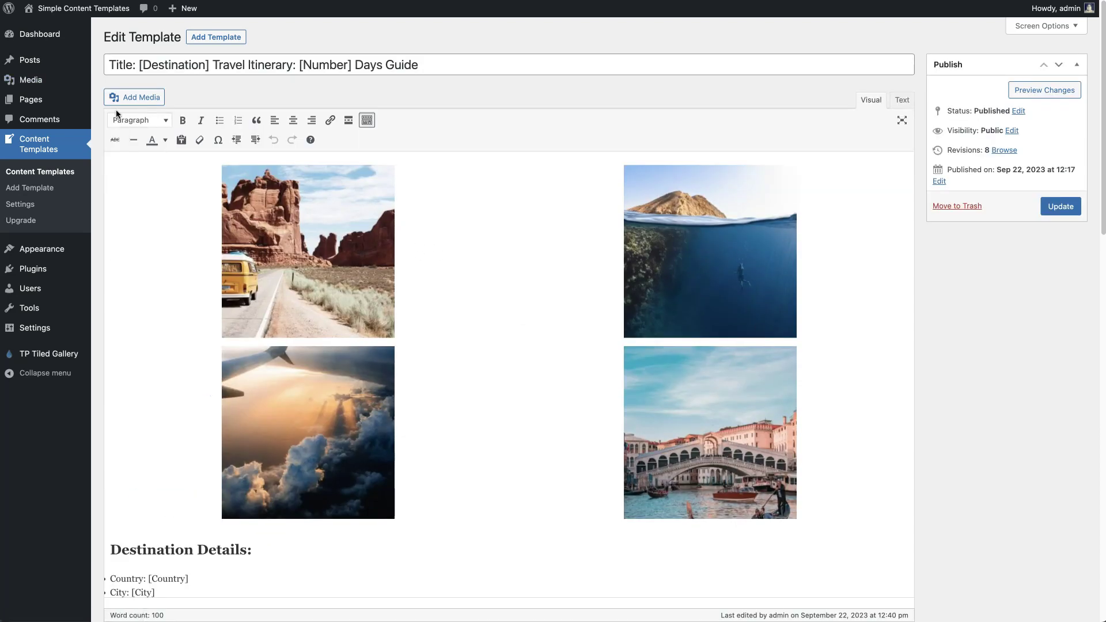
Step: Start a new post and load the Travel Itinerary content template into it
mouse_move(38, 60)
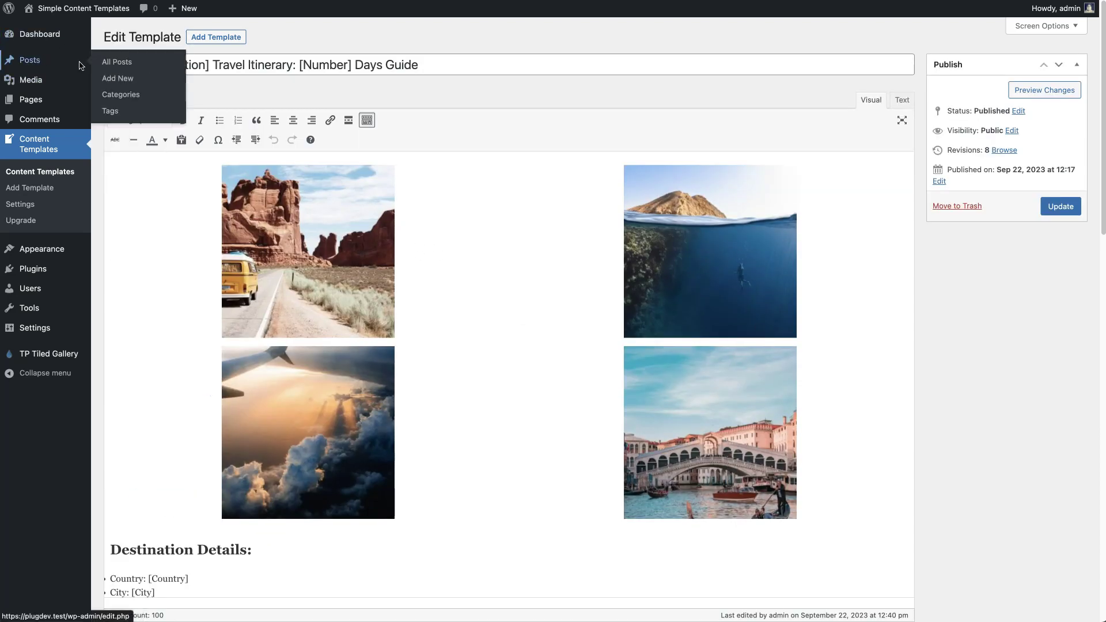
click(128, 83)
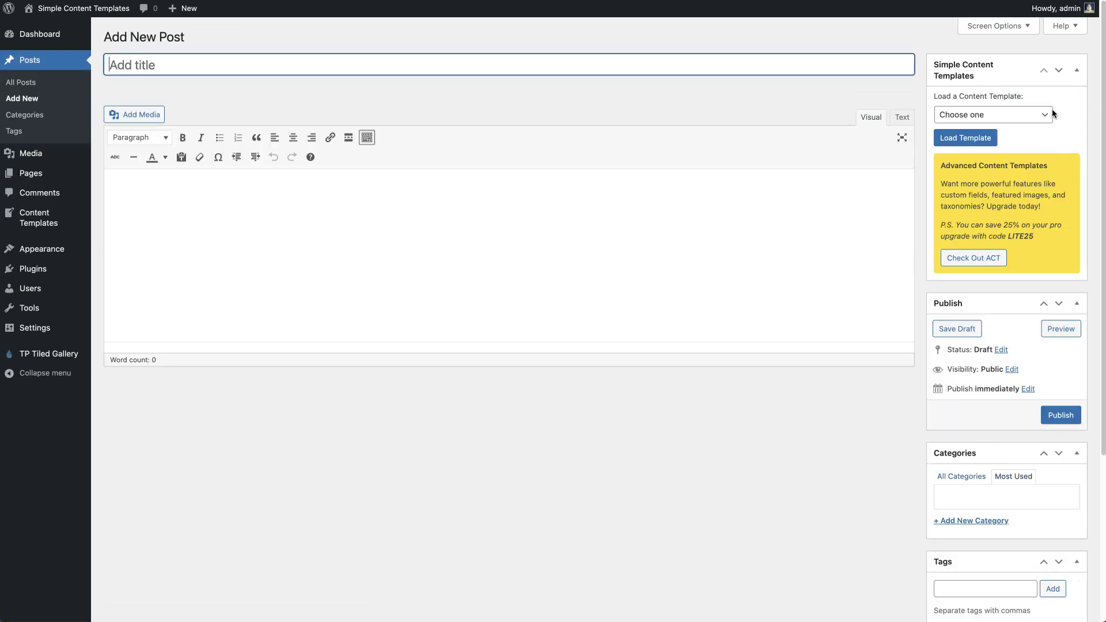
click(1001, 112)
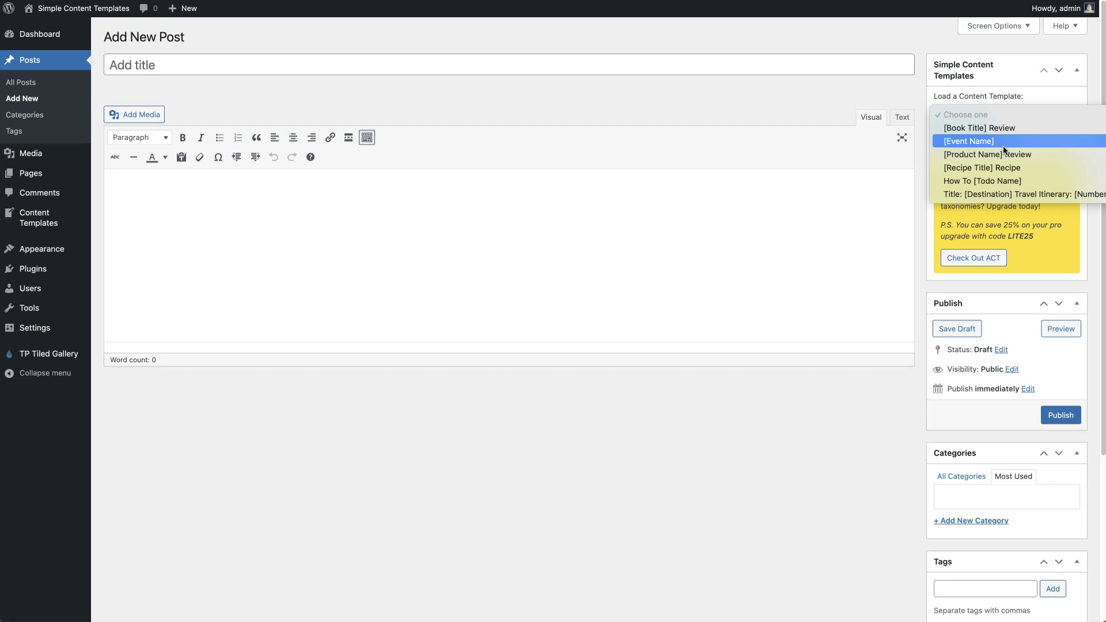
click(1007, 190)
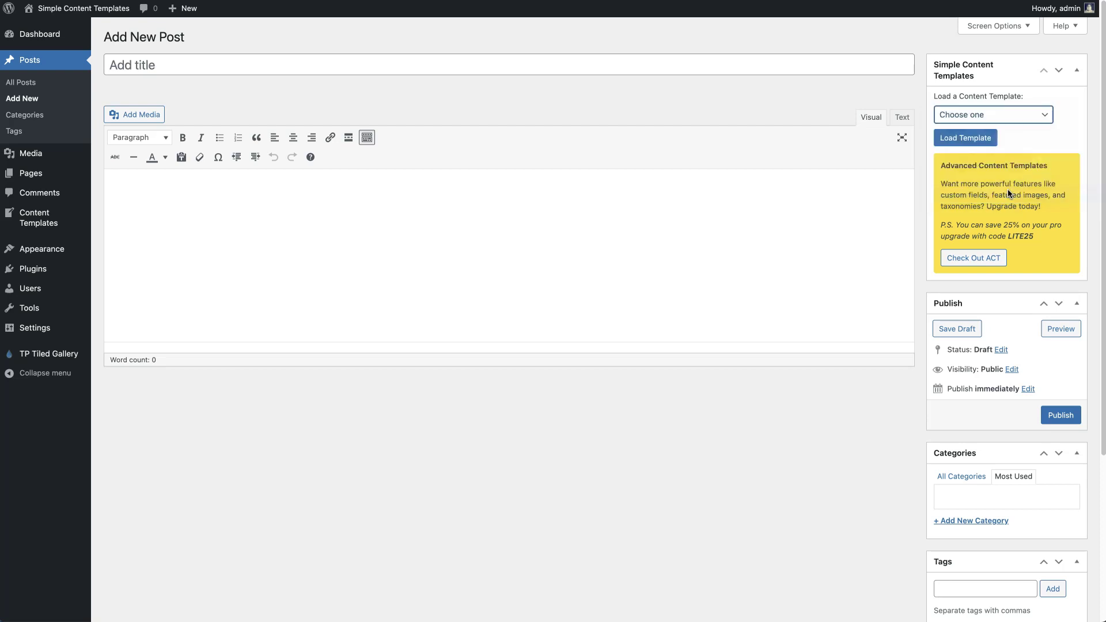
click(977, 144)
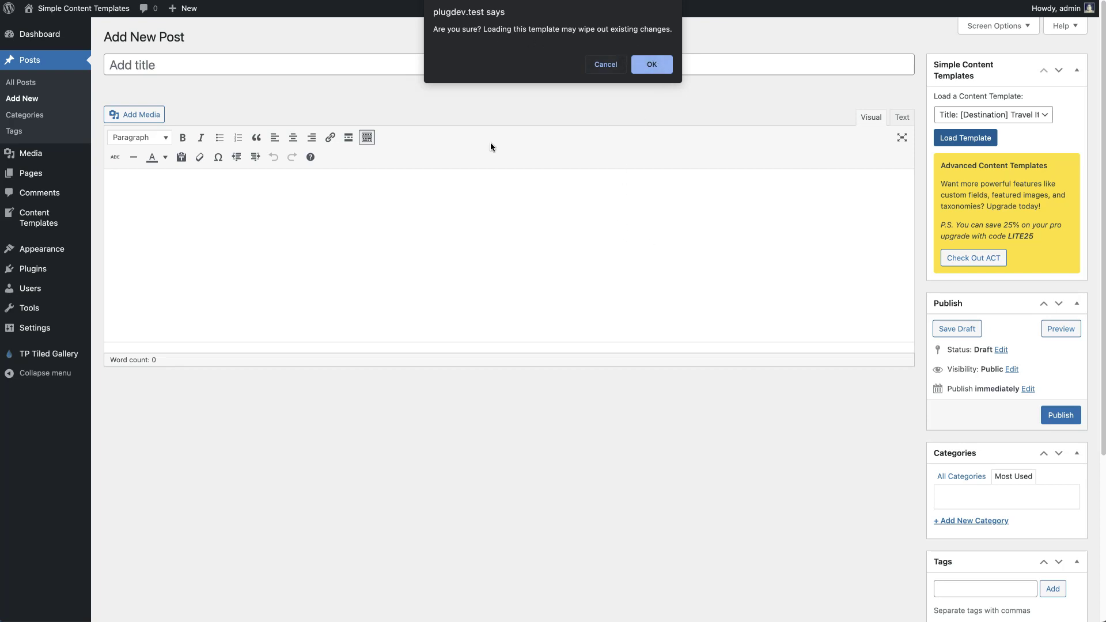
Step: Confirm loading the template and review the inserted placeholder content
click(661, 63)
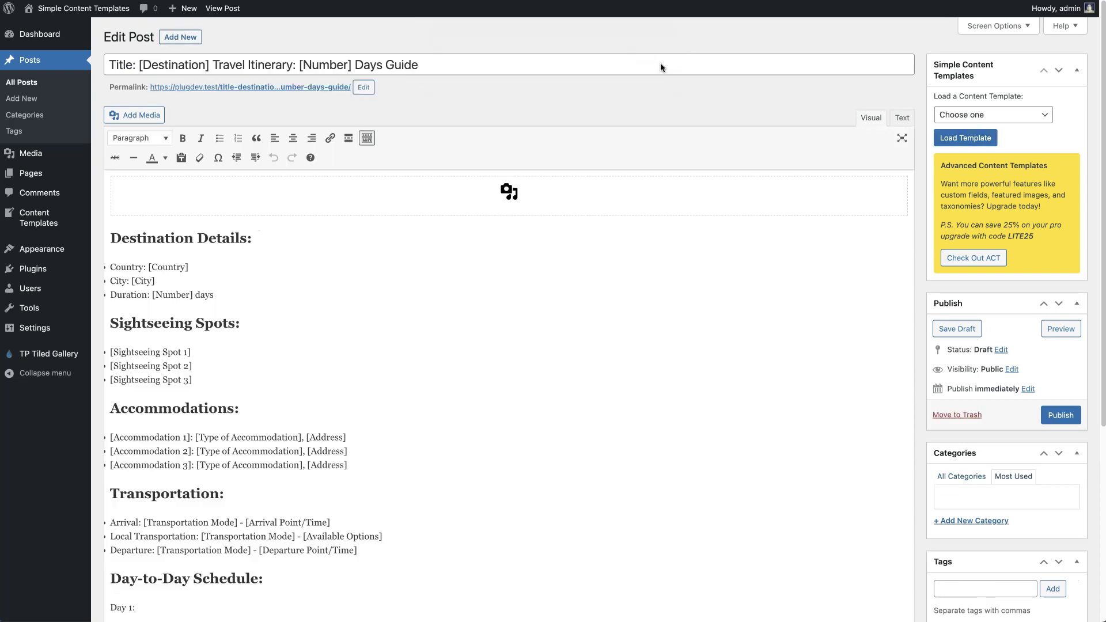
scroll(377, 183, down, 6)
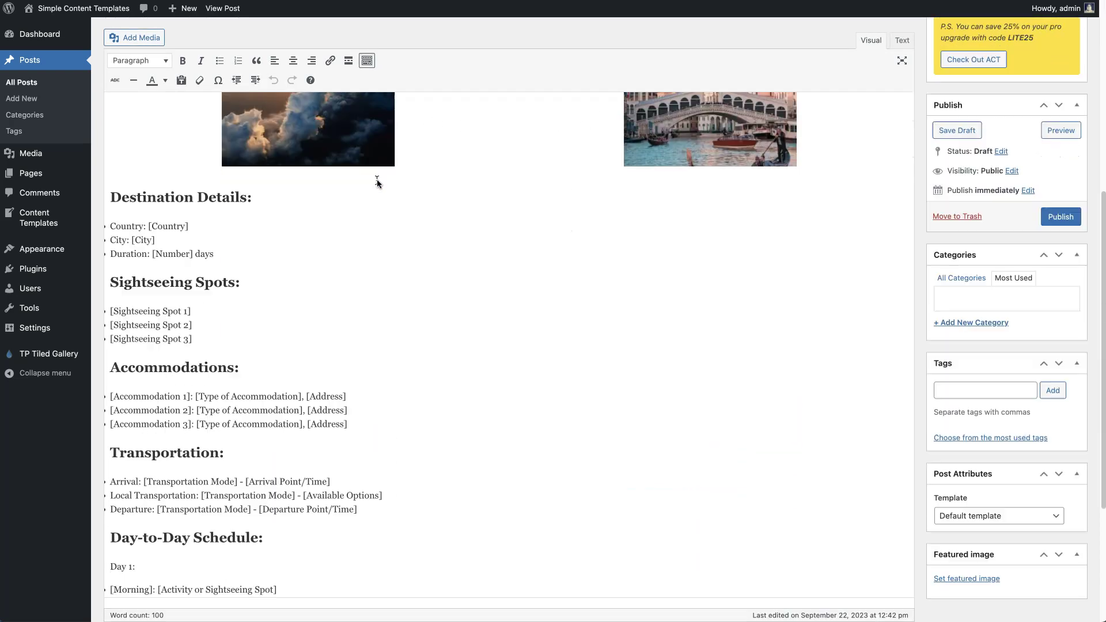
scroll(375, 181, up, 6)
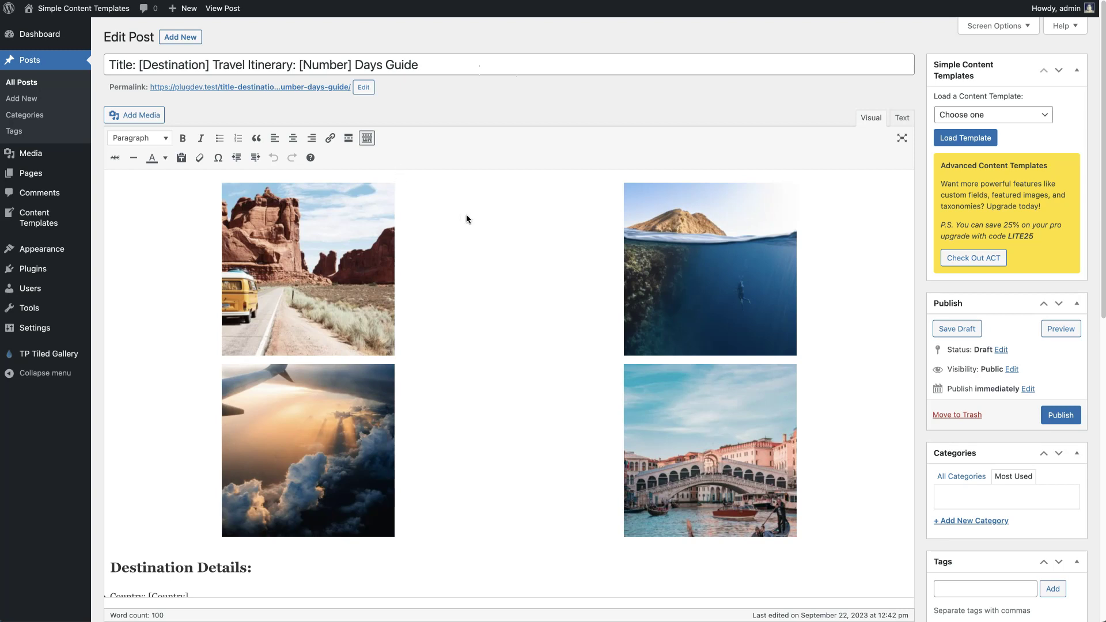
scroll(451, 250, down, 10)
scroll(449, 249, up, 10)
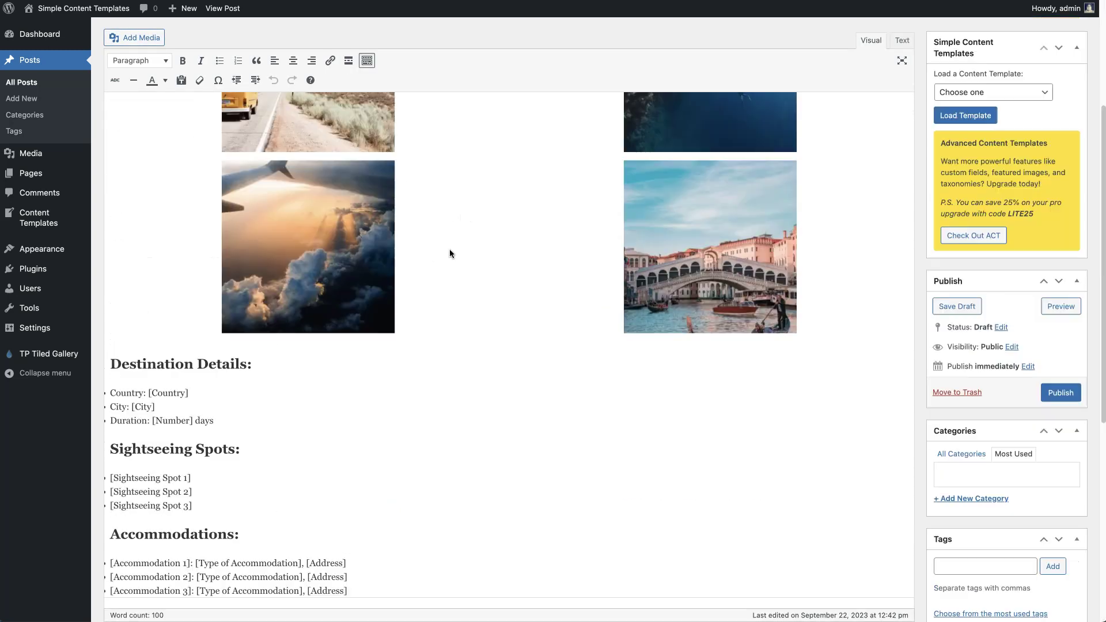
Step: Change the title to 'Title: Madrid Travel Itinerary: 3 Days Guide', replacing [Destination] and [Number]
drag(210, 64, 138, 65)
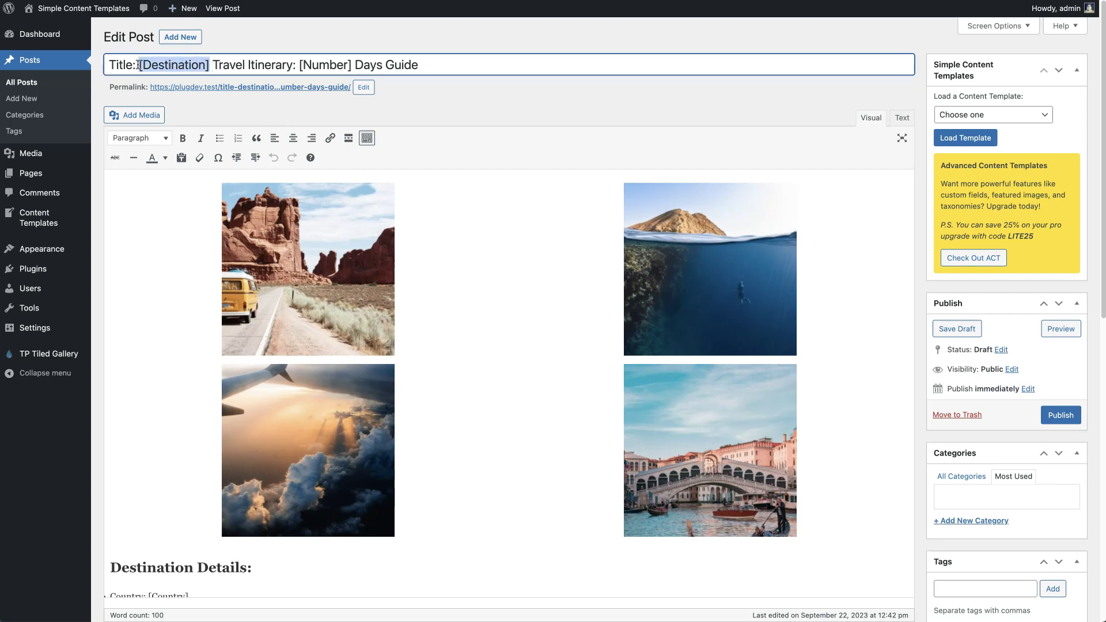
text(Madrid)
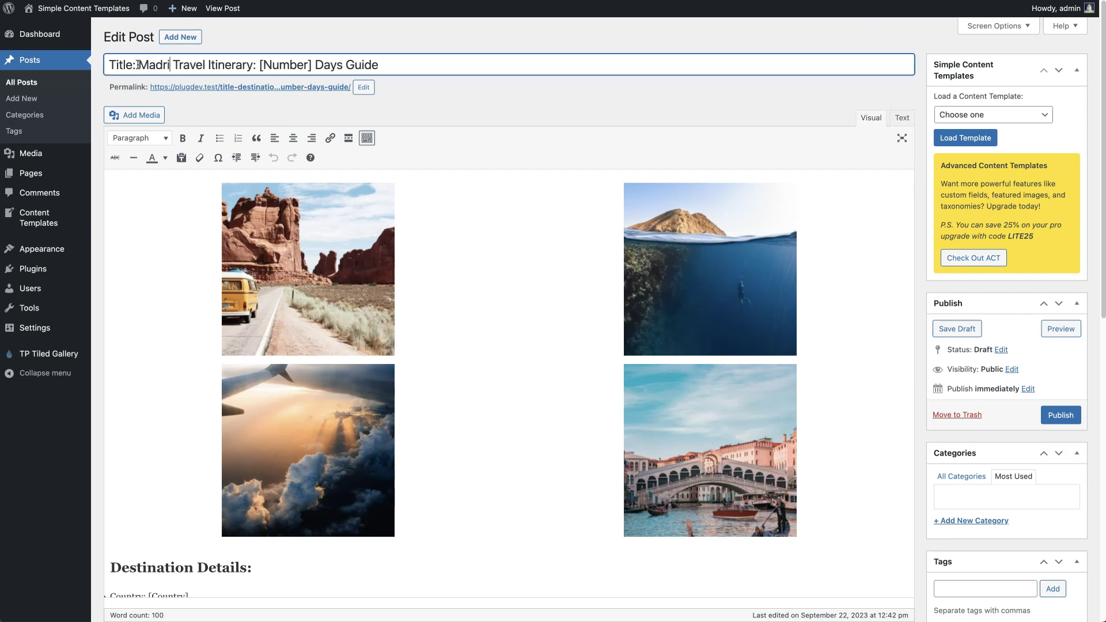
click(139, 65)
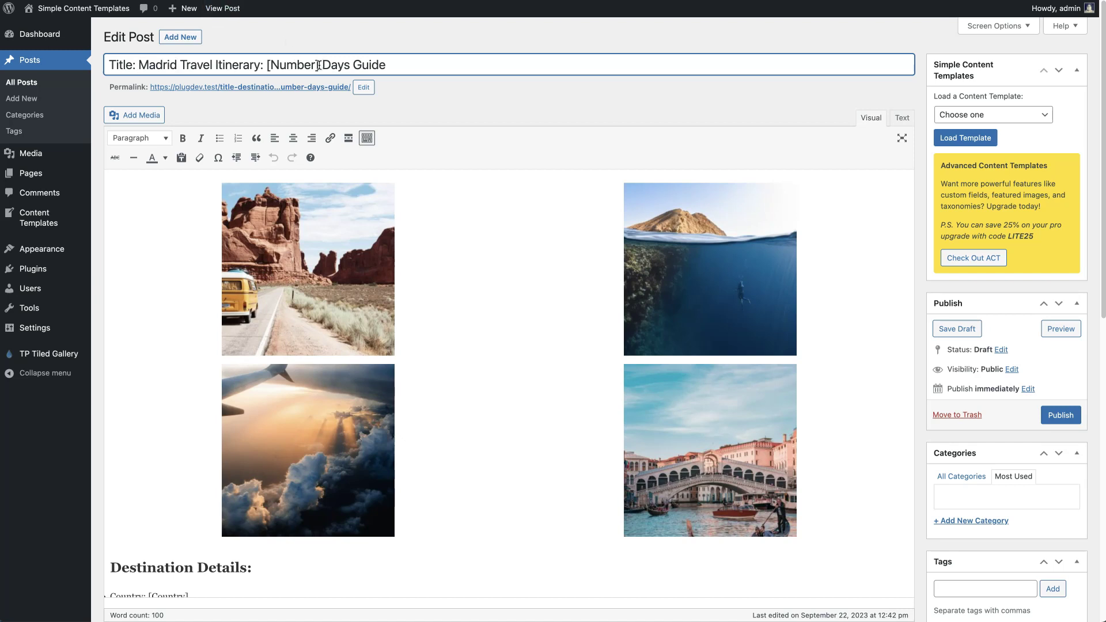
drag(320, 65, 267, 65)
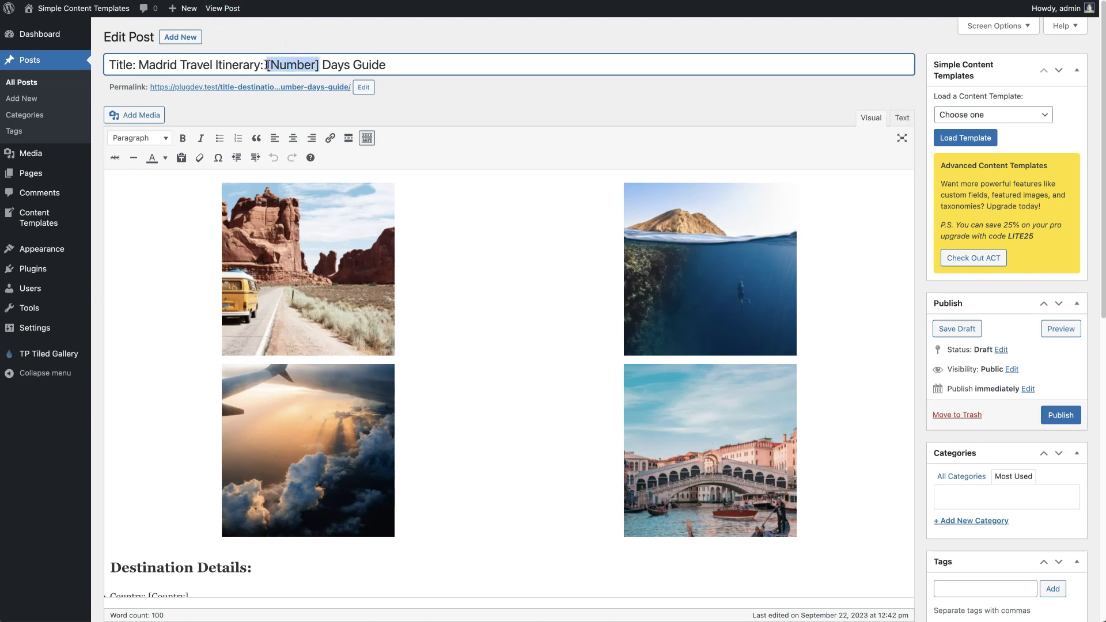
text(3)
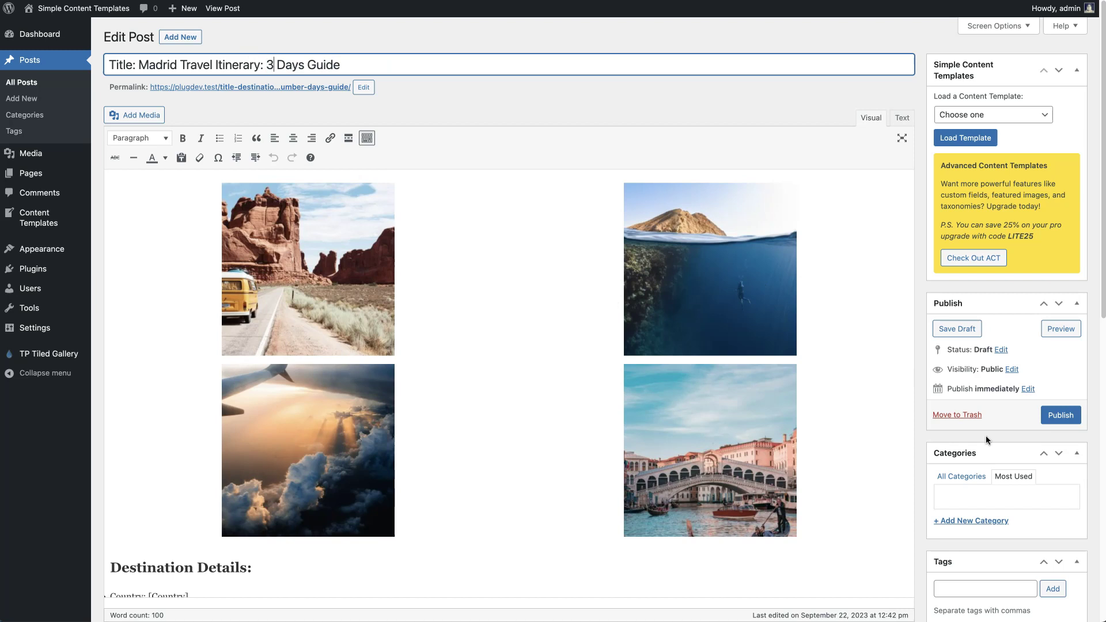
Step: Publish the Madrid itinerary post, view its live page, then return to the editor
click(1059, 415)
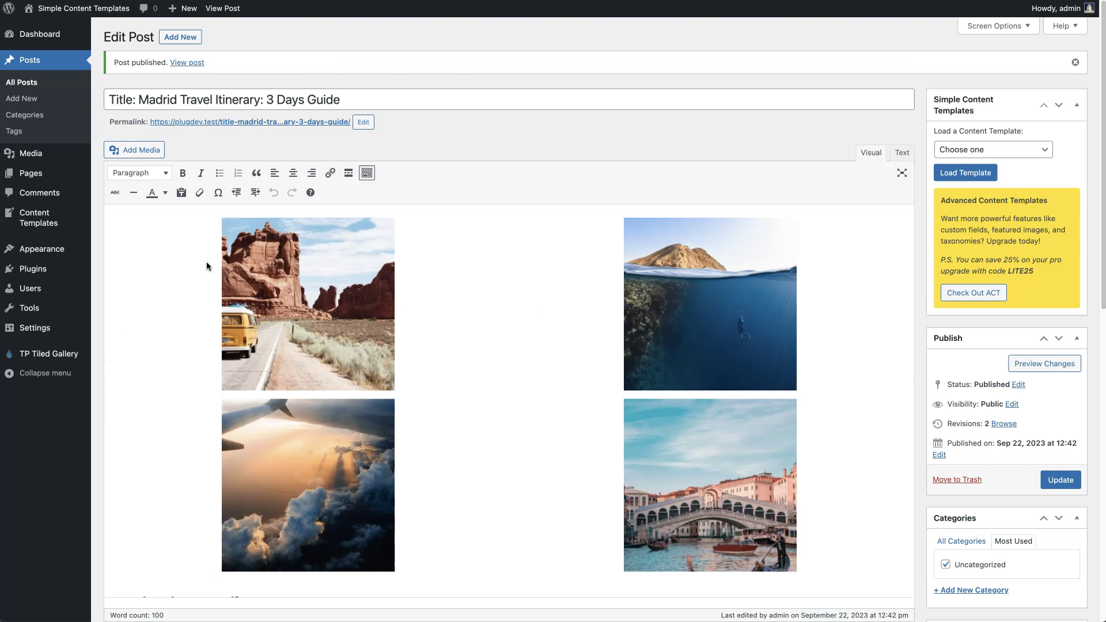
click(324, 122)
scroll(234, 205, down, 15)
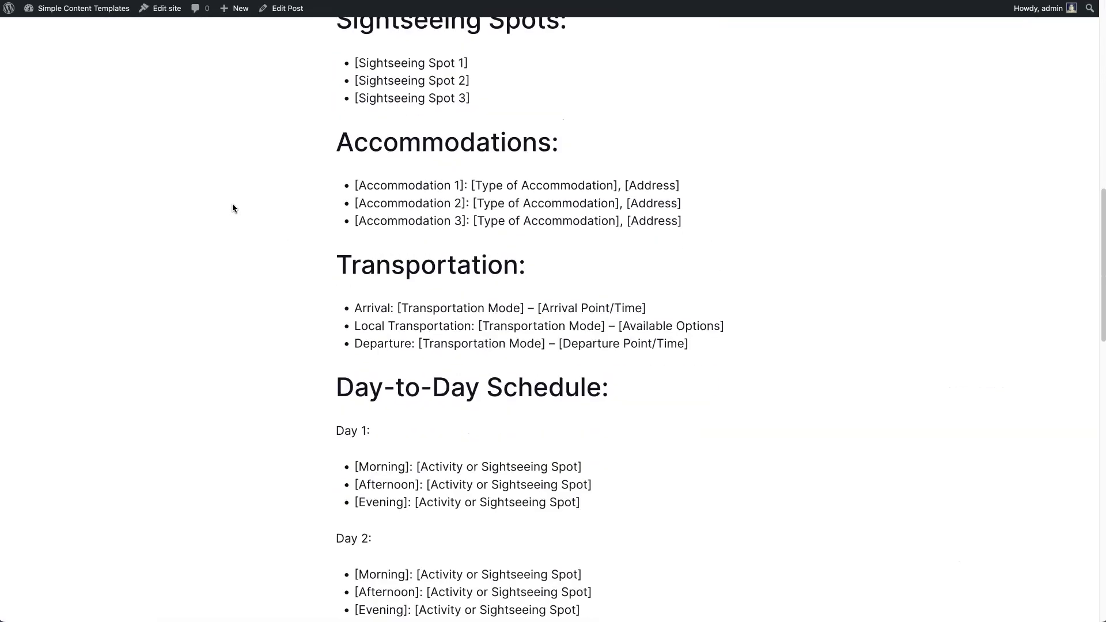
scroll(603, 345, down, 1)
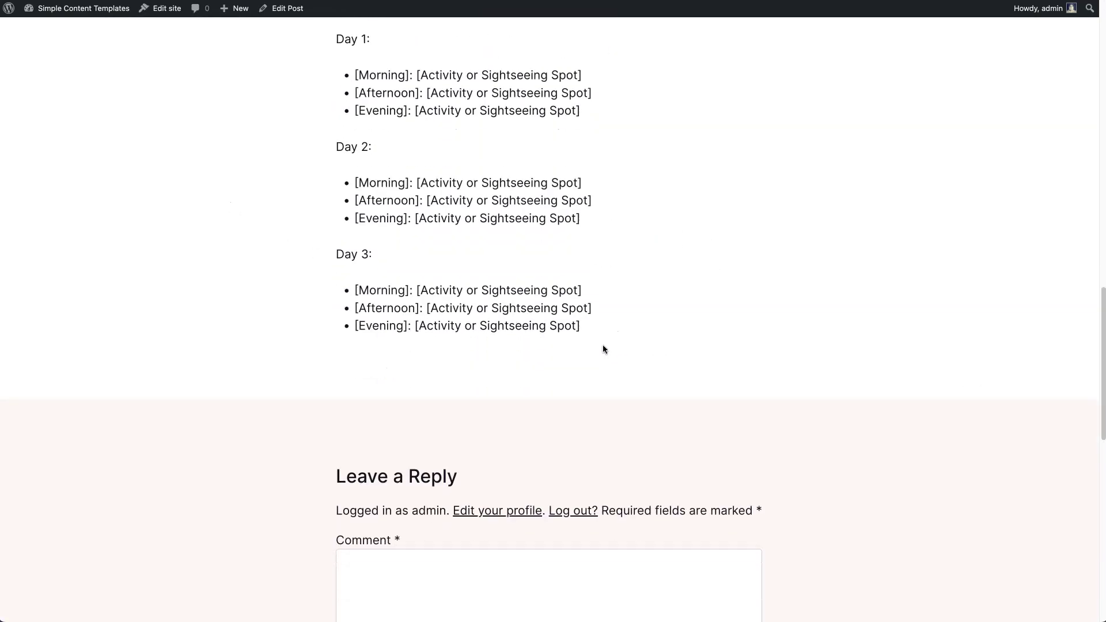
scroll(288, 252, up, 15)
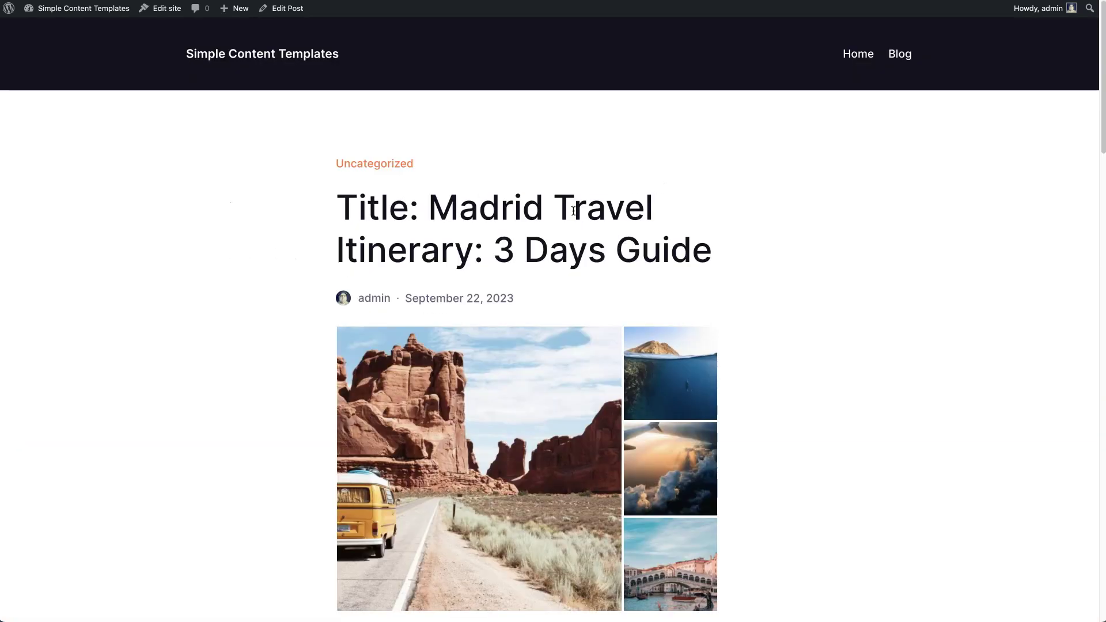
key(alt+Left)
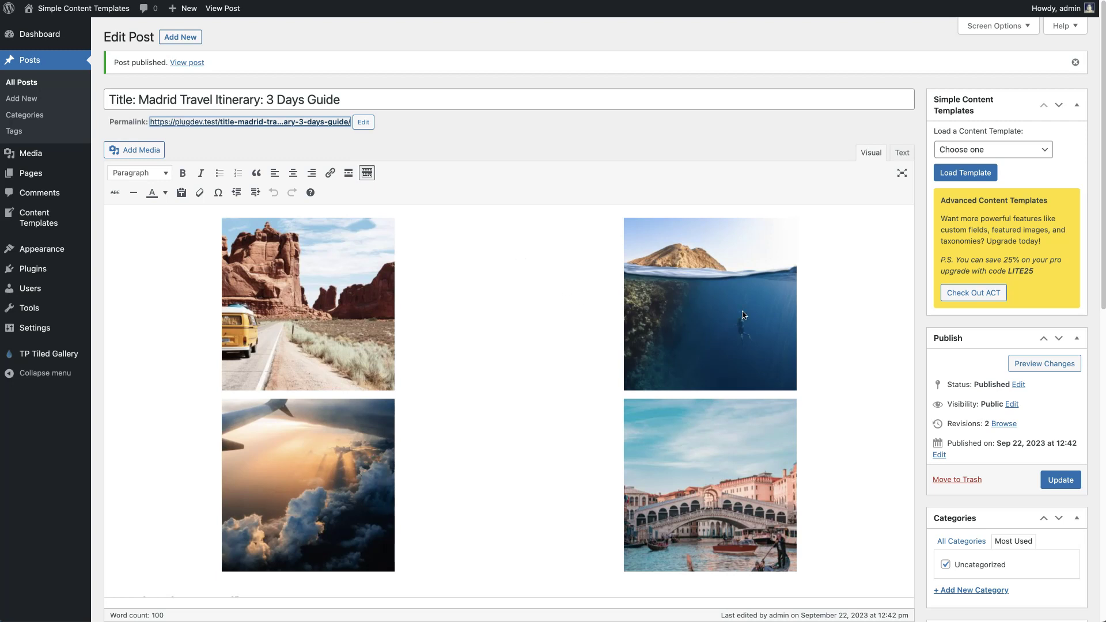
Step: Highlight the upgrade promotion text in the sidebar, then clear the selection
drag(941, 217, 1025, 267)
click(1025, 267)
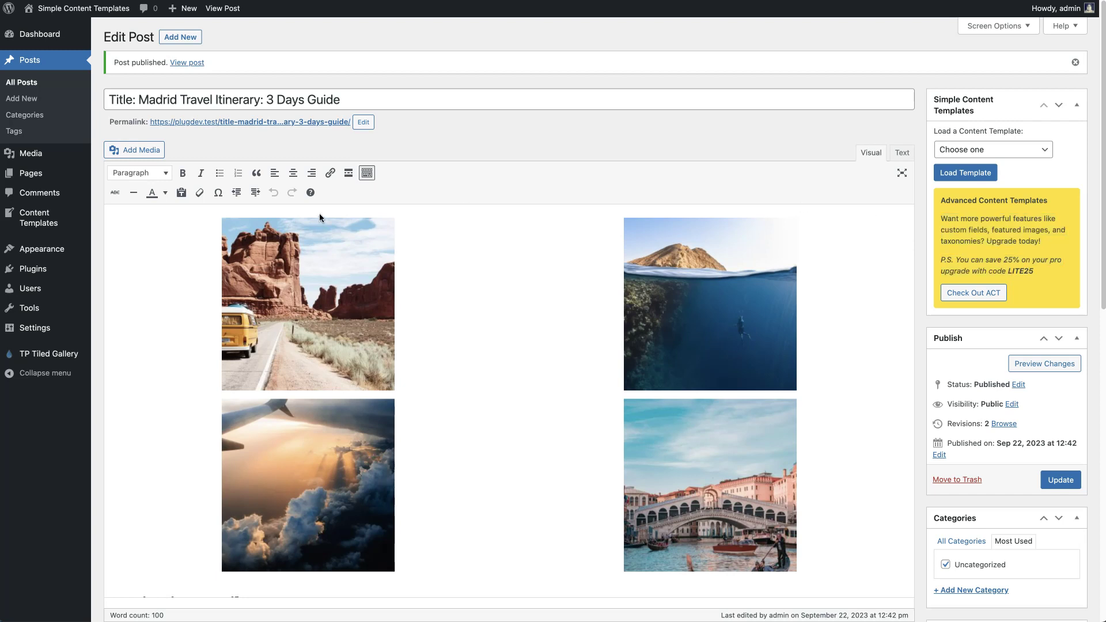